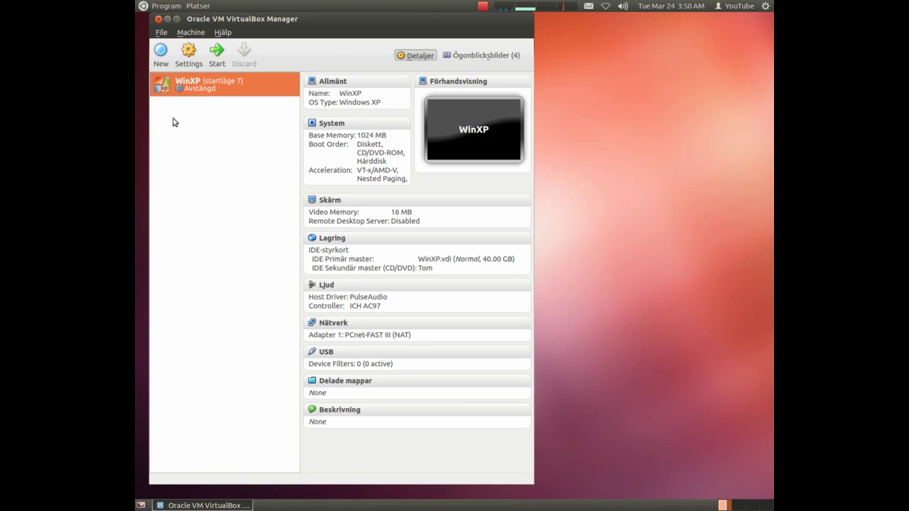
Start a new virtual machine and name it ubuntu.
{"action": "left_click", "coordinate": [163, 55]}
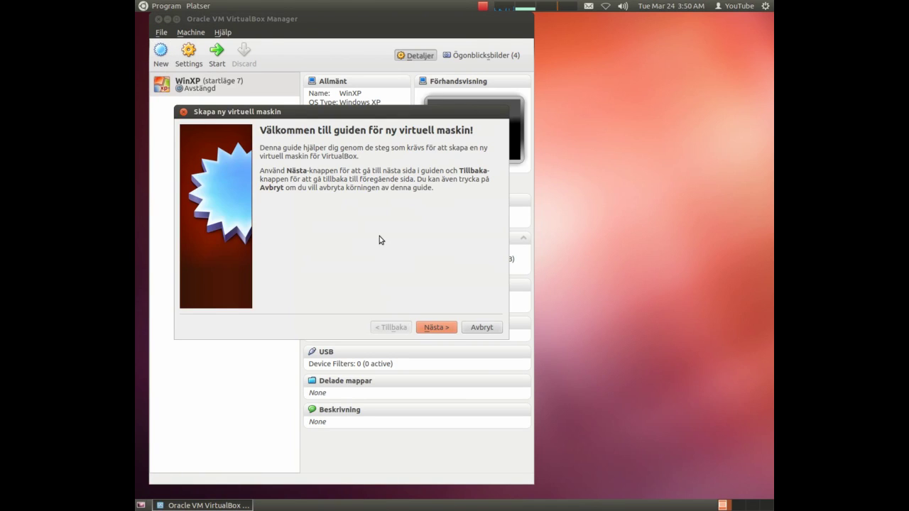
{"action": "left_click", "coordinate": [449, 328]}
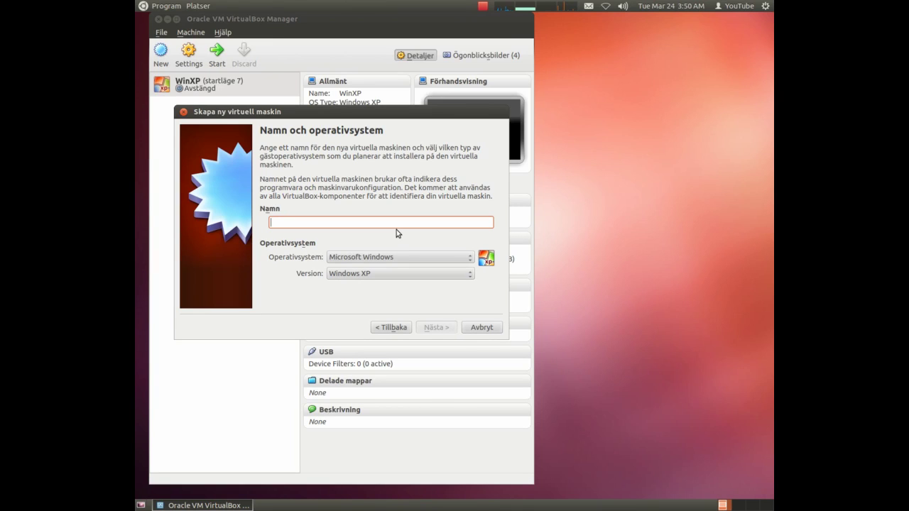
{"action": "type", "text": "ubuntu"}
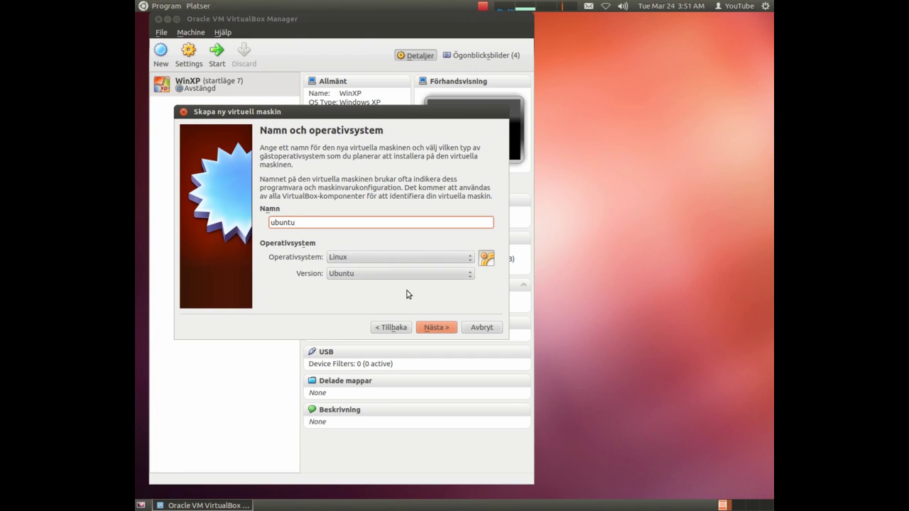
{"action": "left_click", "coordinate": [443, 332]}
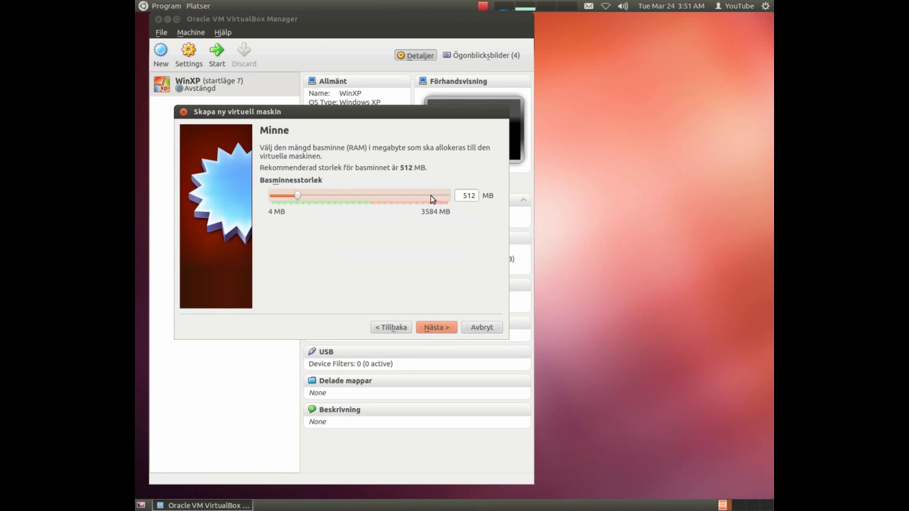
Give the machine 1024 MB of base memory and move on to the virtual hard disk.
{"action": "double_click", "coordinate": [468, 197]}
{"action": "type", "text": "4"}
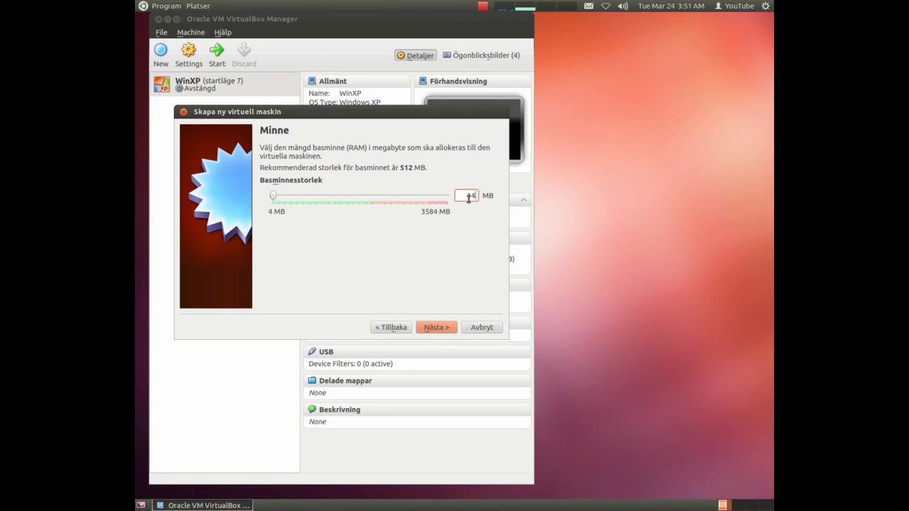
{"action": "type", "text": "0924"}
{"action": "left_click", "coordinate": [436, 329]}
{"action": "left_click", "coordinate": [438, 331]}
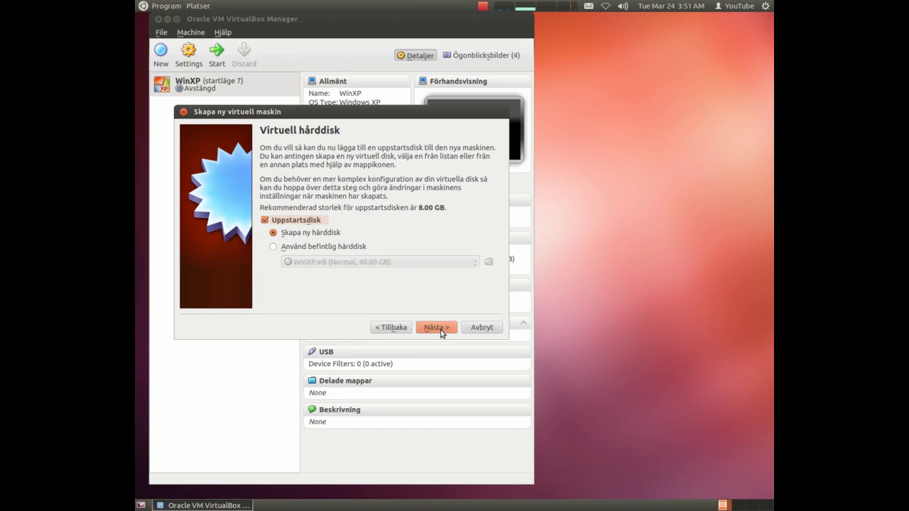
Create a dynamically allocated 20 GB VDI disk and finish creating the ubuntu machine.
{"action": "left_click", "coordinate": [441, 333]}
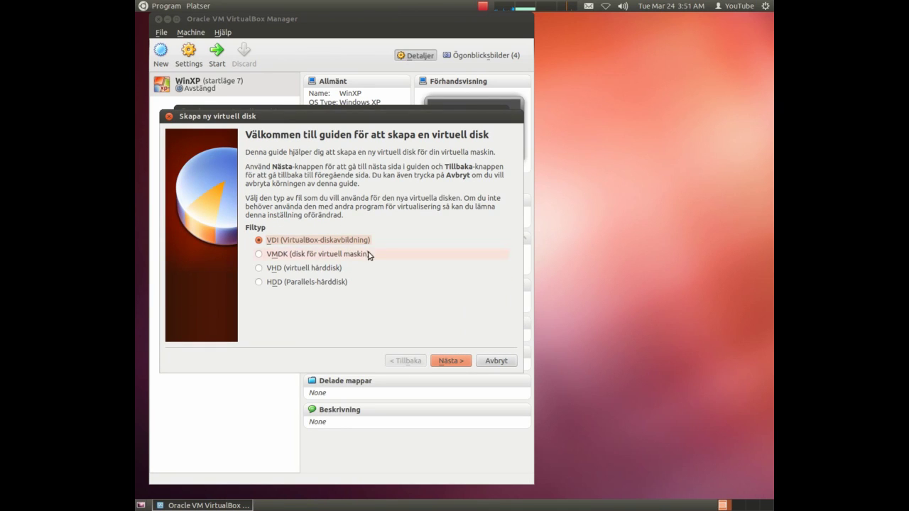
{"action": "left_click", "coordinate": [466, 363]}
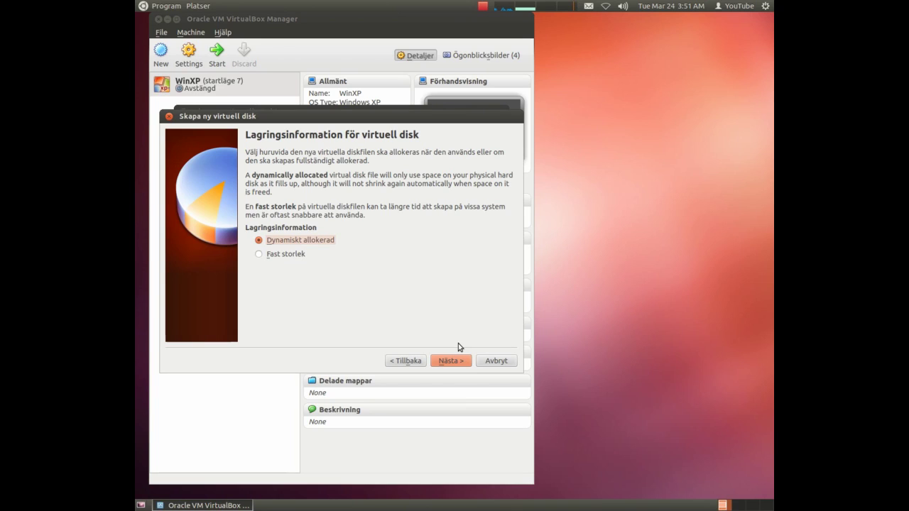
{"action": "left_click", "coordinate": [453, 362]}
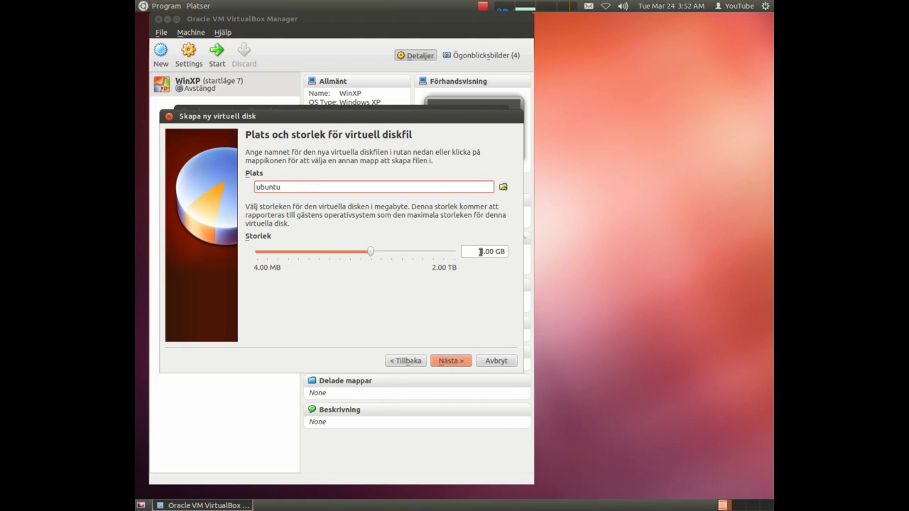
{"action": "left_click", "coordinate": [480, 251]}
{"action": "type", "text": "20"}
{"action": "key", "text": "Delete"}
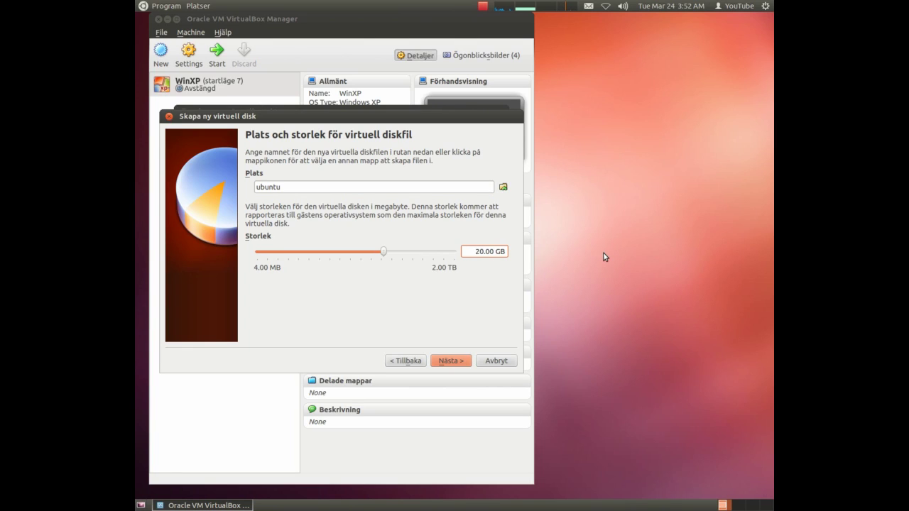
{"action": "left_click", "coordinate": [451, 362]}
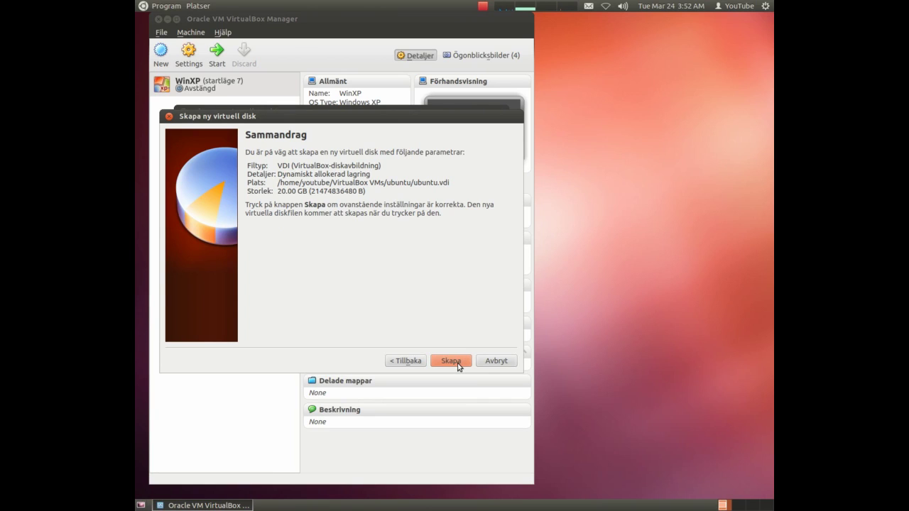
{"action": "left_click", "coordinate": [458, 364]}
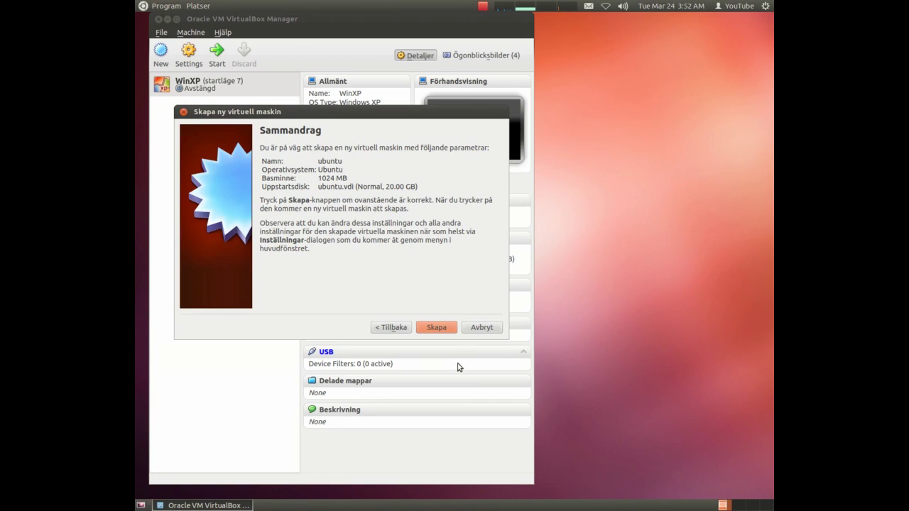
{"action": "left_click", "coordinate": [436, 327]}
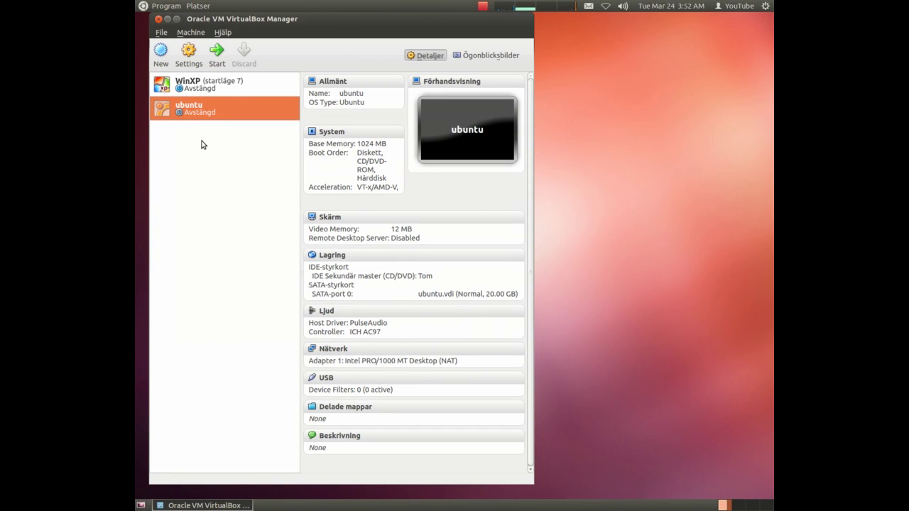
{"action": "left_click", "coordinate": [189, 57]}
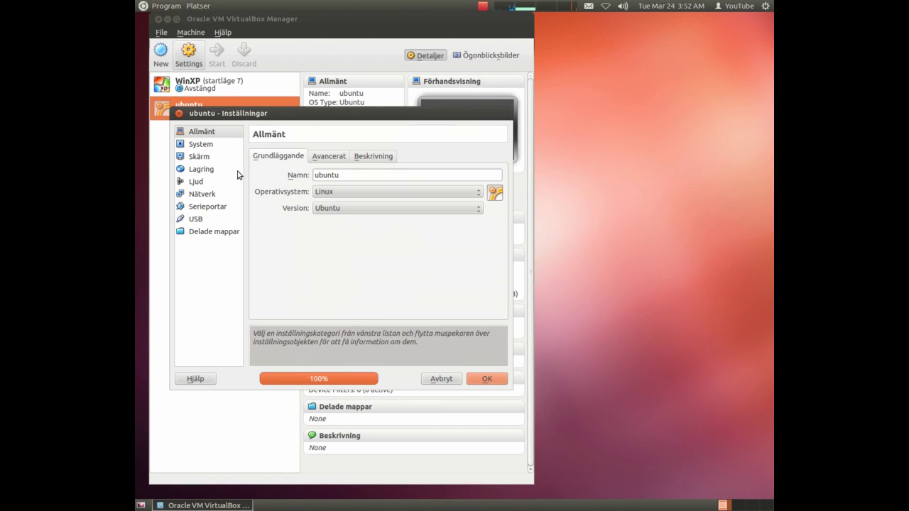
{"action": "left_click", "coordinate": [201, 170]}
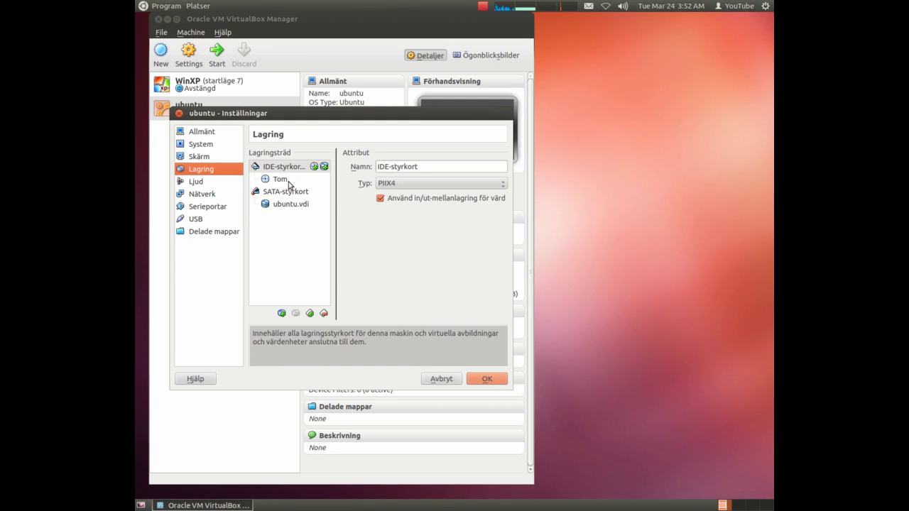
{"action": "left_click", "coordinate": [437, 378]}
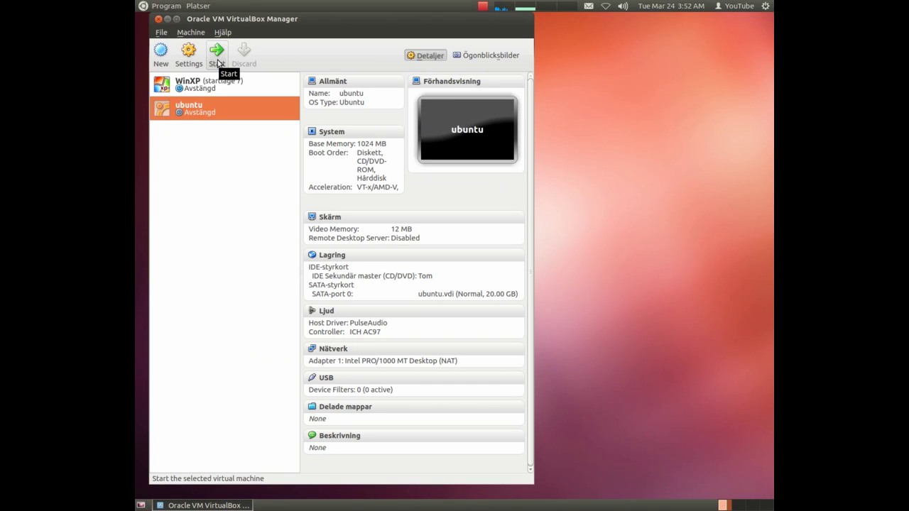
Boot the ubuntu machine from the ubuntu-12.04.4-desktop-i386.iso installation image.
{"action": "left_click", "coordinate": [216, 63]}
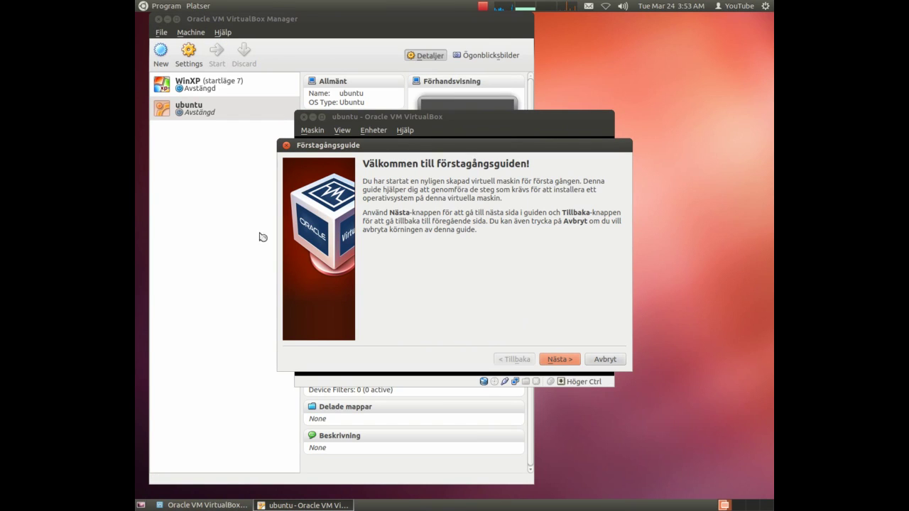
{"action": "left_click", "coordinate": [561, 359]}
{"action": "left_click", "coordinate": [599, 225]}
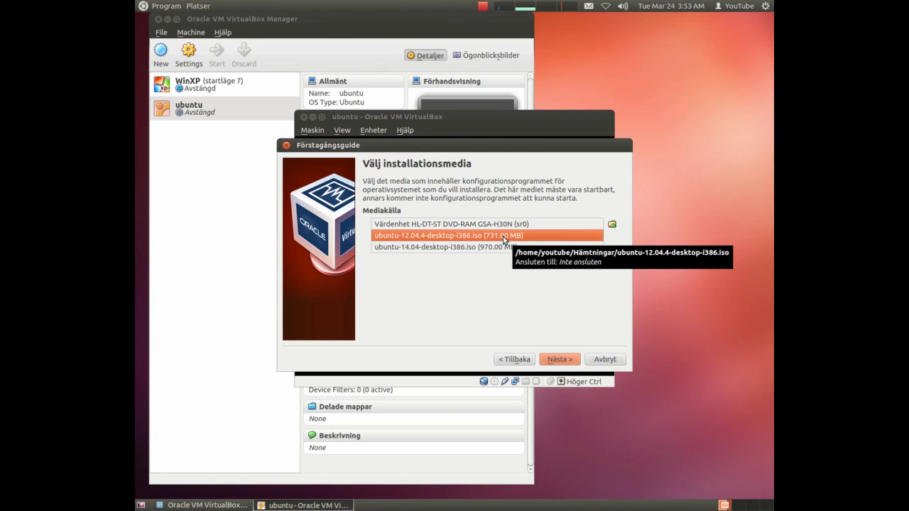
{"action": "left_click", "coordinate": [504, 240]}
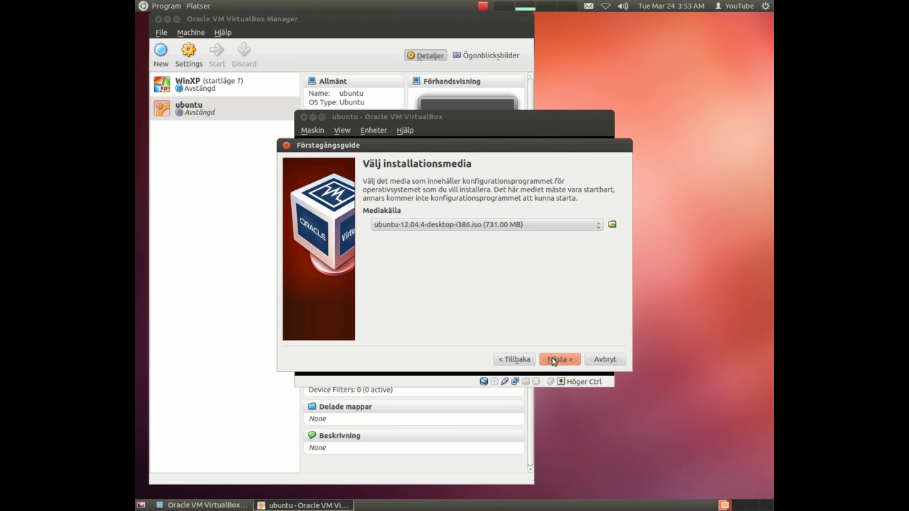
{"action": "left_click", "coordinate": [555, 361]}
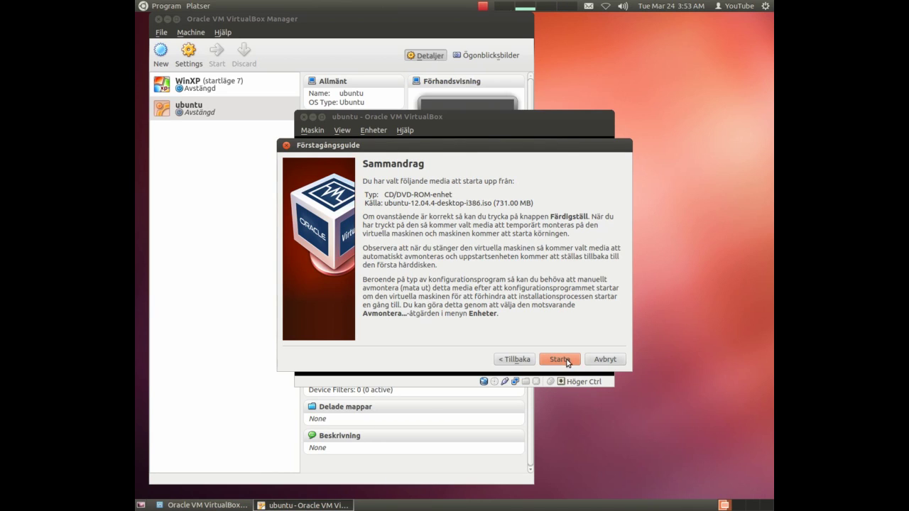
{"action": "left_click", "coordinate": [561, 361]}
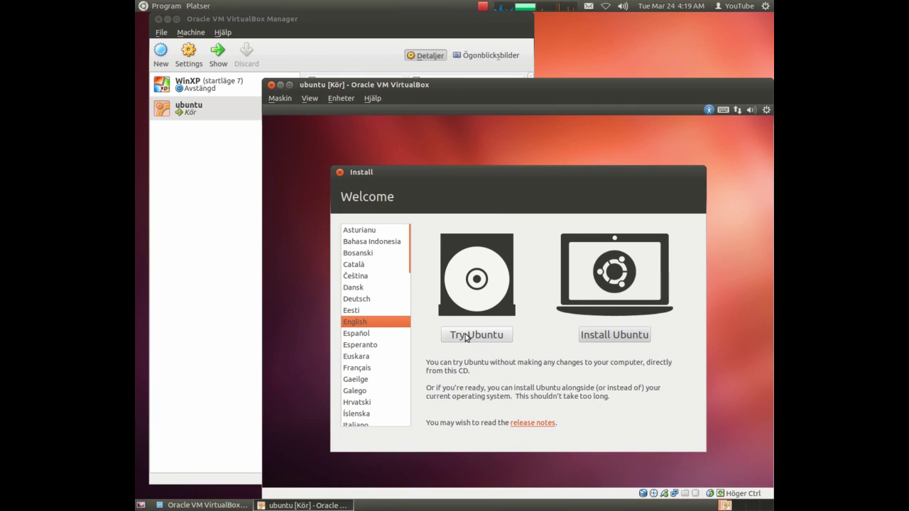
Choose Install Ubuntu and continue past the preparation checks.
{"action": "left_click", "coordinate": [621, 338]}
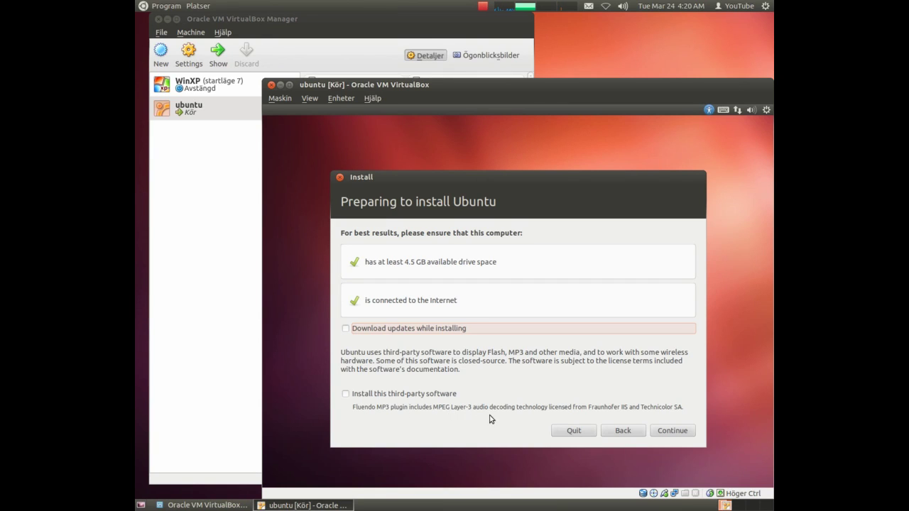
{"action": "left_click", "coordinate": [679, 432]}
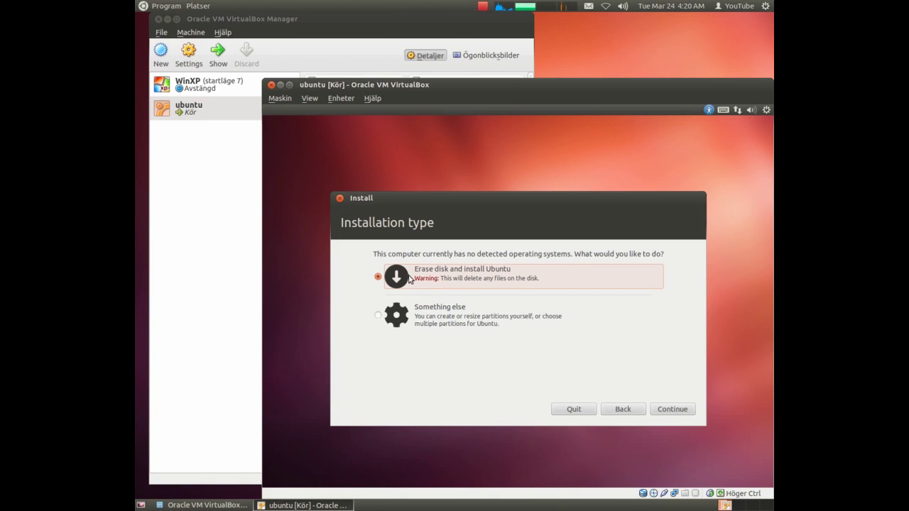
Switch to manual partitioning and create an empty partition table on /dev/sda.
{"action": "left_click", "coordinate": [378, 319]}
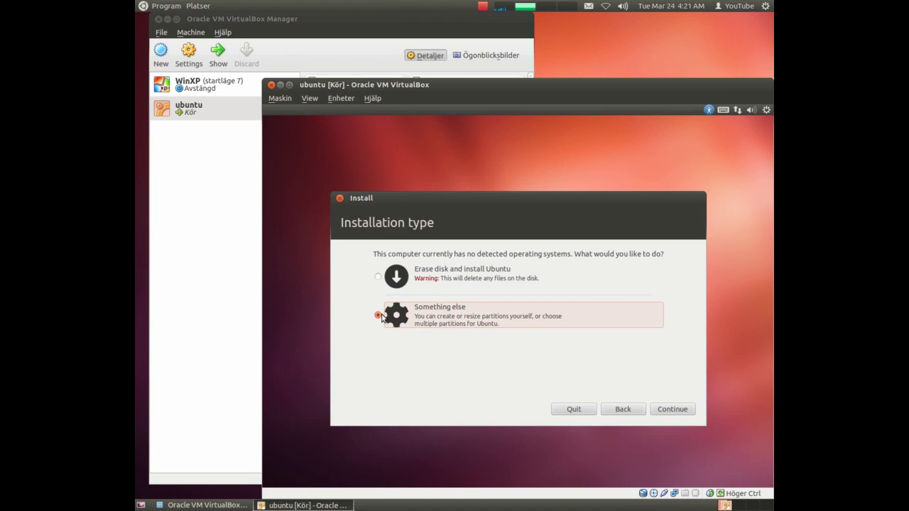
{"action": "left_click", "coordinate": [671, 410]}
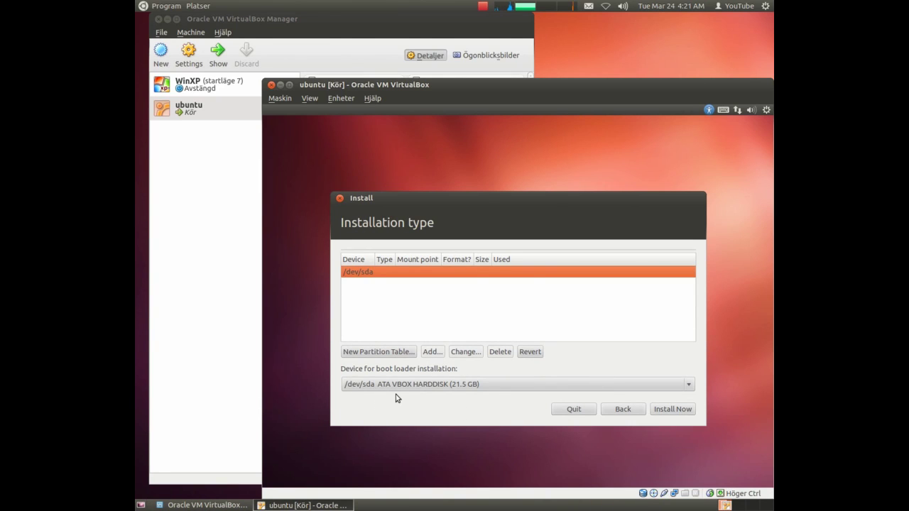
{"action": "left_click", "coordinate": [384, 352]}
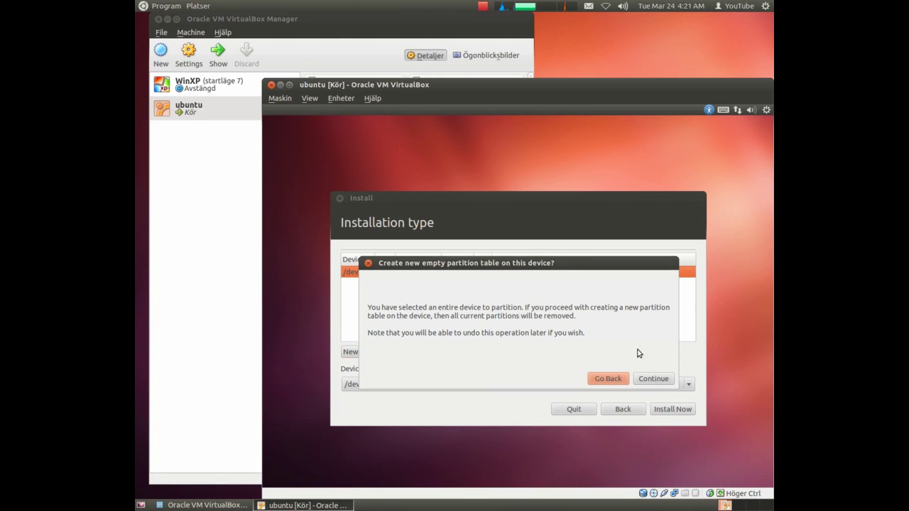
{"action": "left_click", "coordinate": [654, 383]}
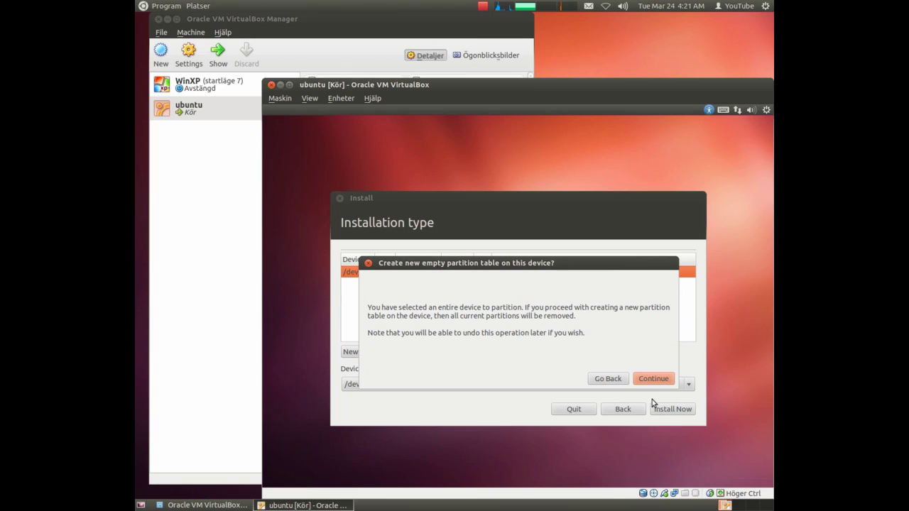
{"action": "left_click", "coordinate": [651, 379]}
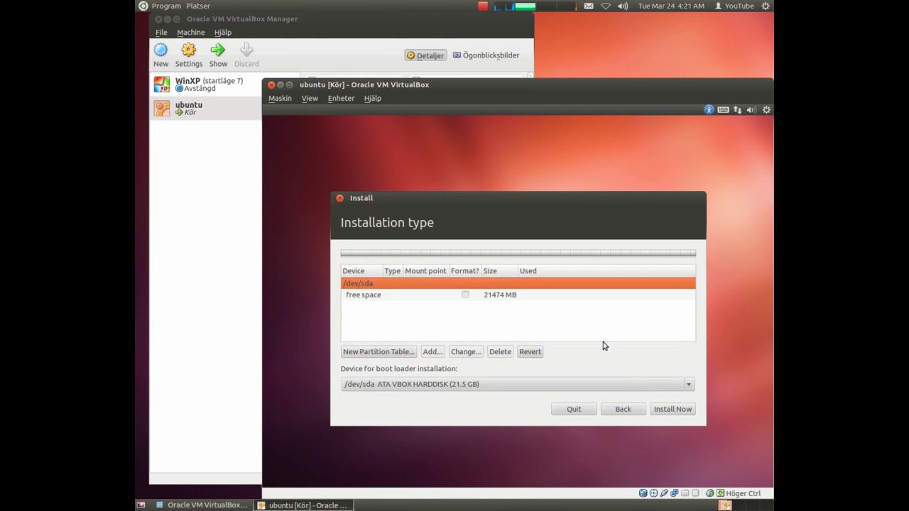
Add an 18000 MB root partition mounted at / in the free space.
{"action": "left_click", "coordinate": [366, 297]}
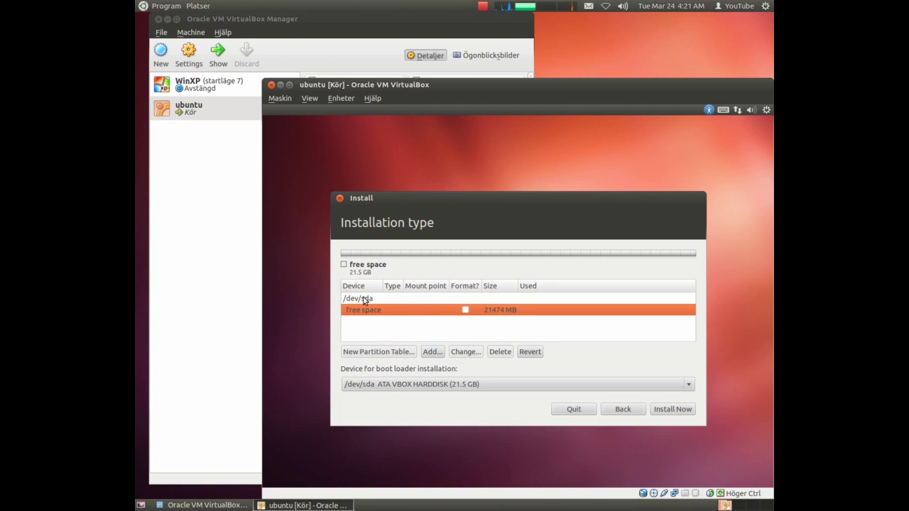
{"action": "left_click", "coordinate": [431, 352]}
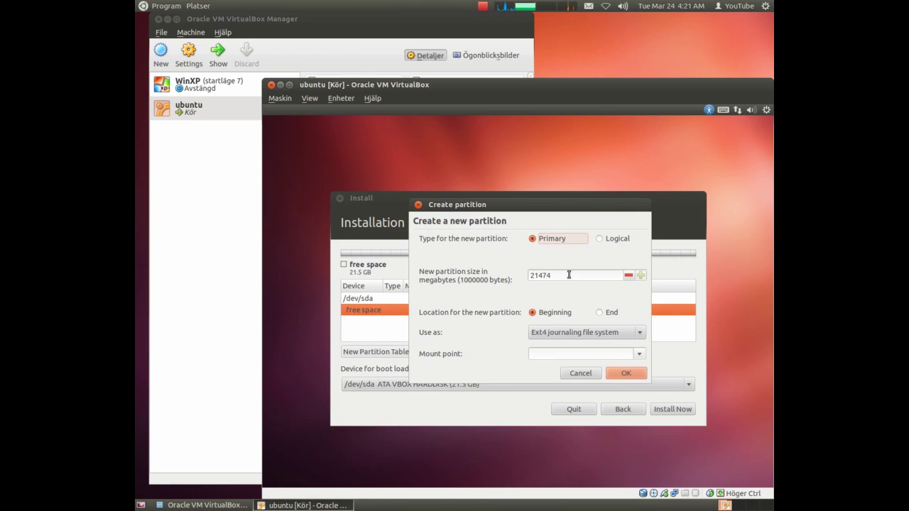
{"action": "left_click_drag", "start_coordinate": [559, 277], "coordinate": [520, 277]}
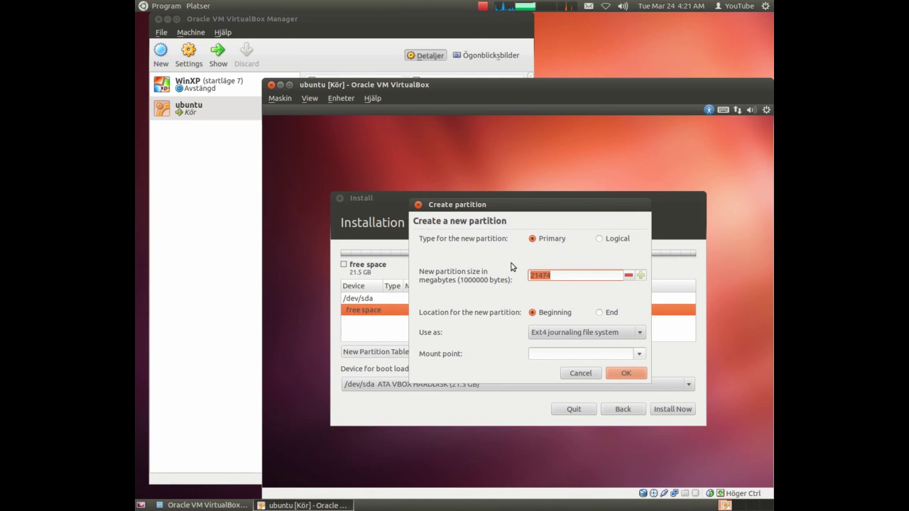
{"action": "type", "text": "18000"}
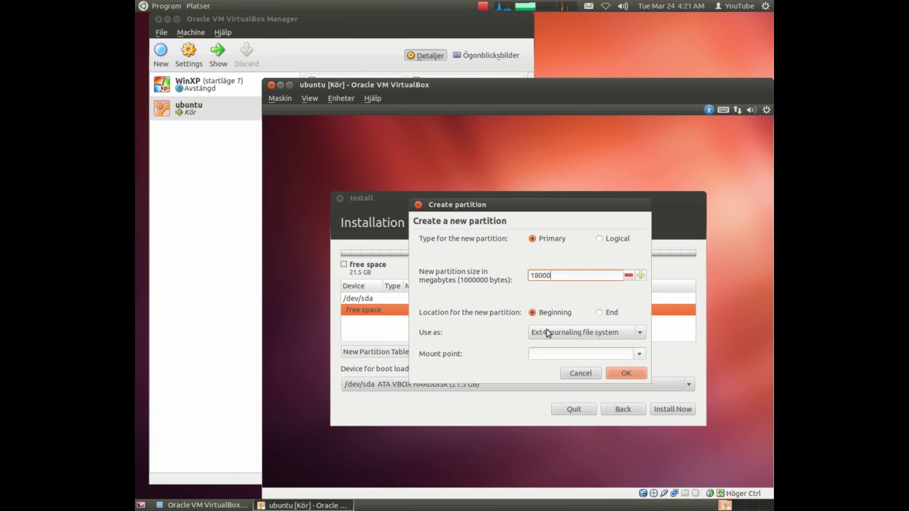
{"action": "left_click", "coordinate": [641, 355]}
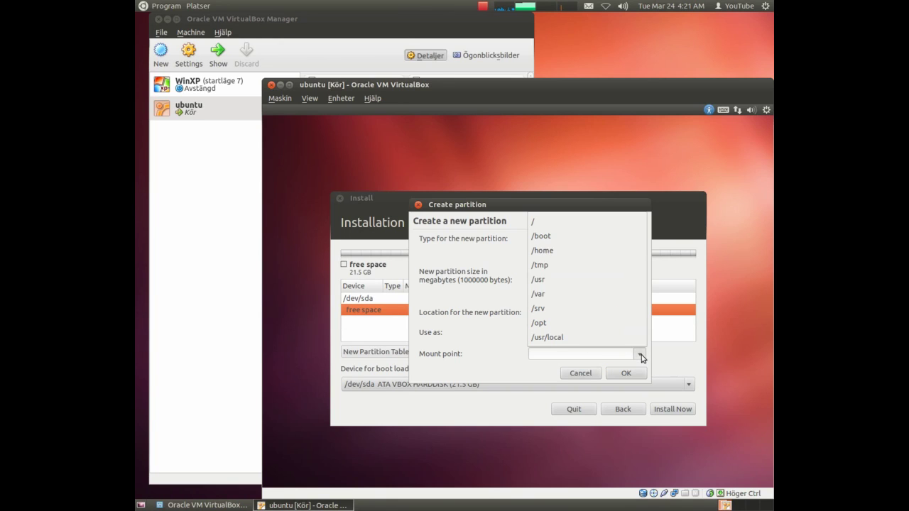
{"action": "left_click", "coordinate": [548, 226]}
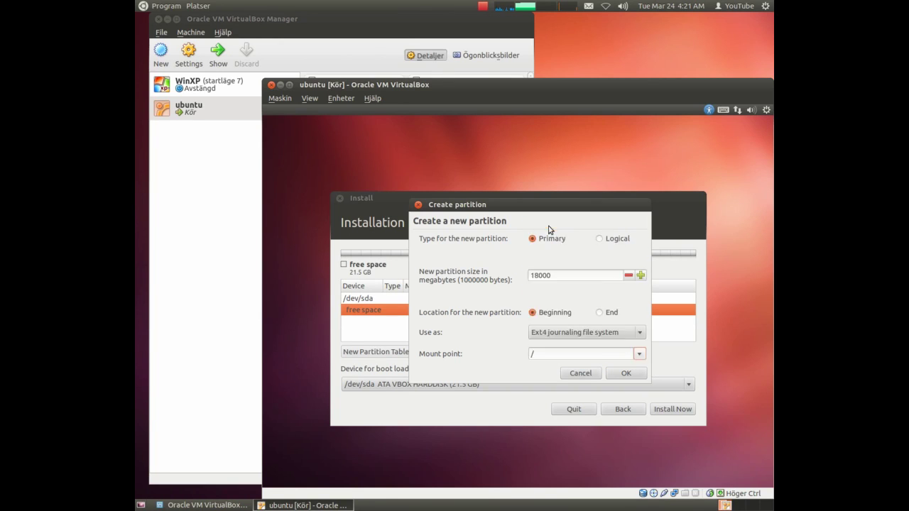
{"action": "left_click", "coordinate": [631, 373]}
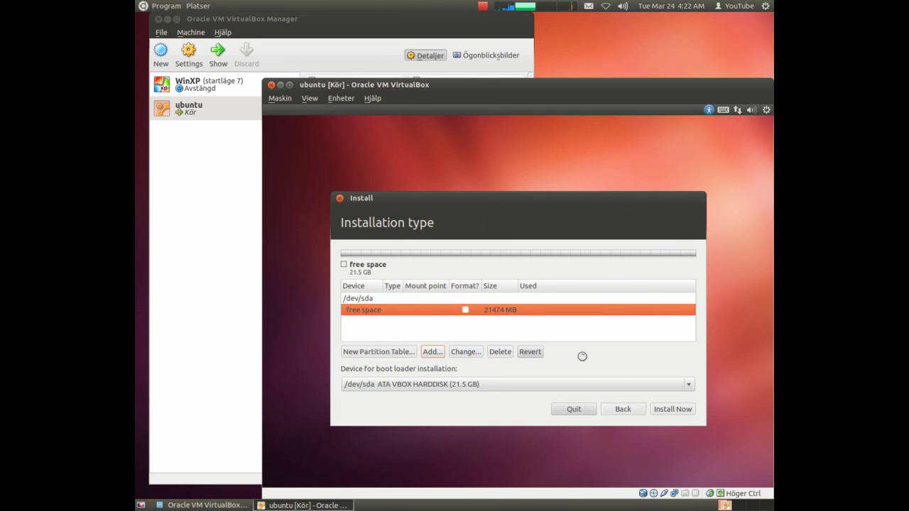
{"action": "left_click", "coordinate": [543, 352]}
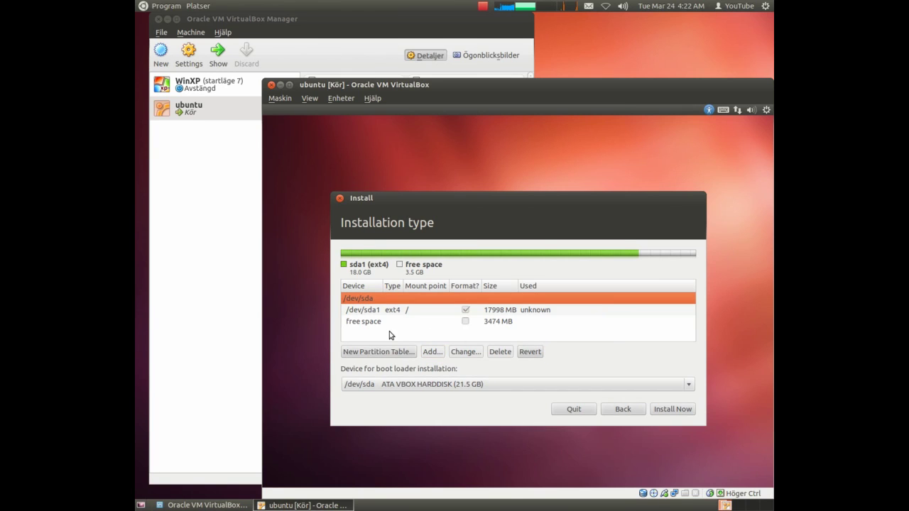
Make the remaining 3474 MB of free space a primary swap partition.
{"action": "left_click", "coordinate": [375, 323]}
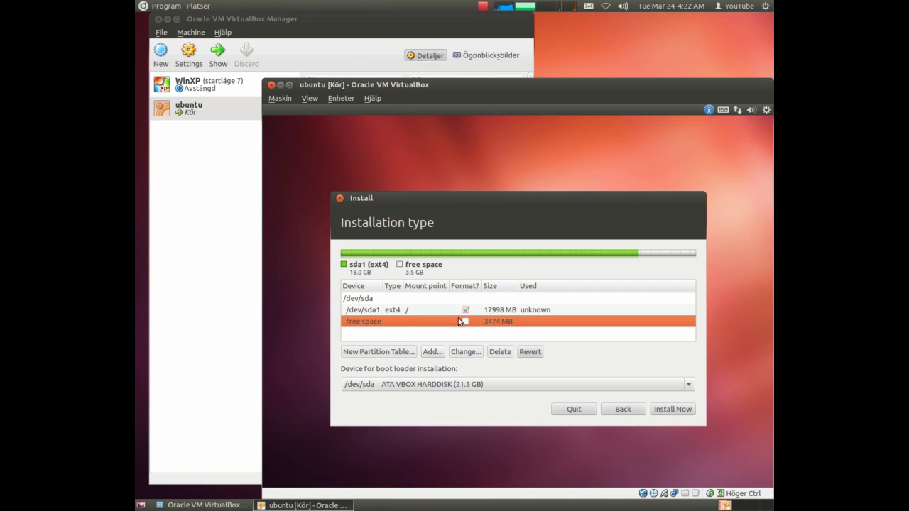
{"action": "left_click", "coordinate": [434, 352]}
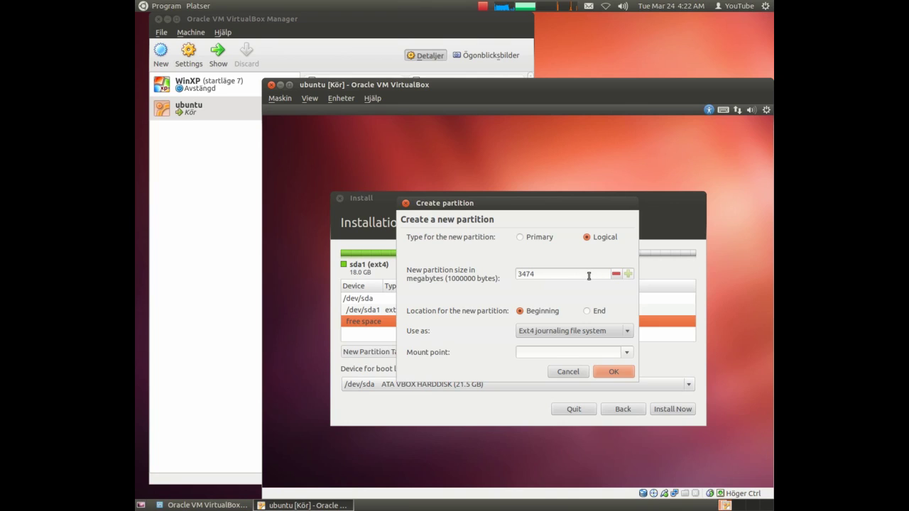
{"action": "left_click", "coordinate": [519, 239]}
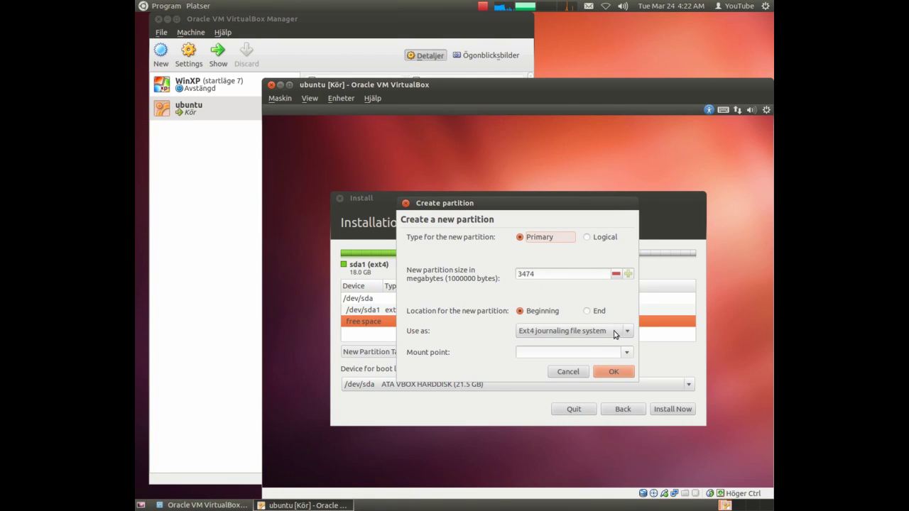
{"action": "left_click", "coordinate": [628, 334]}
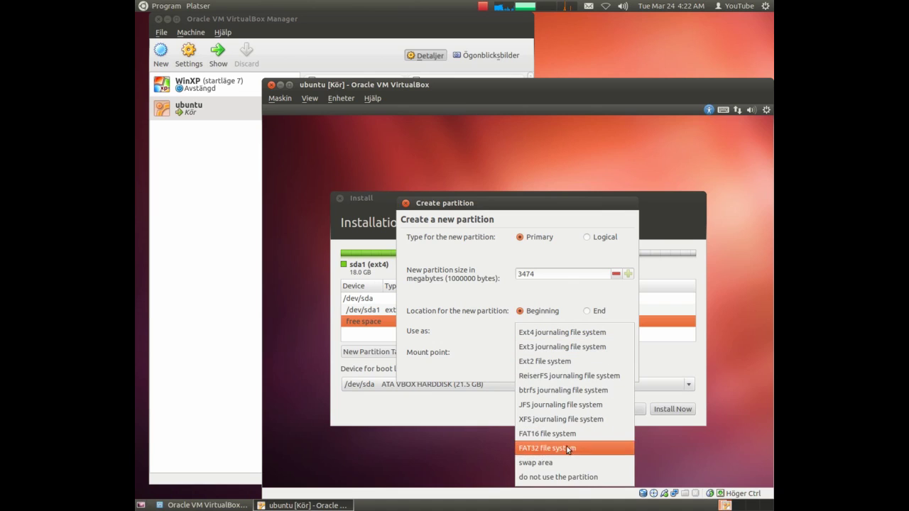
{"action": "left_click", "coordinate": [552, 464]}
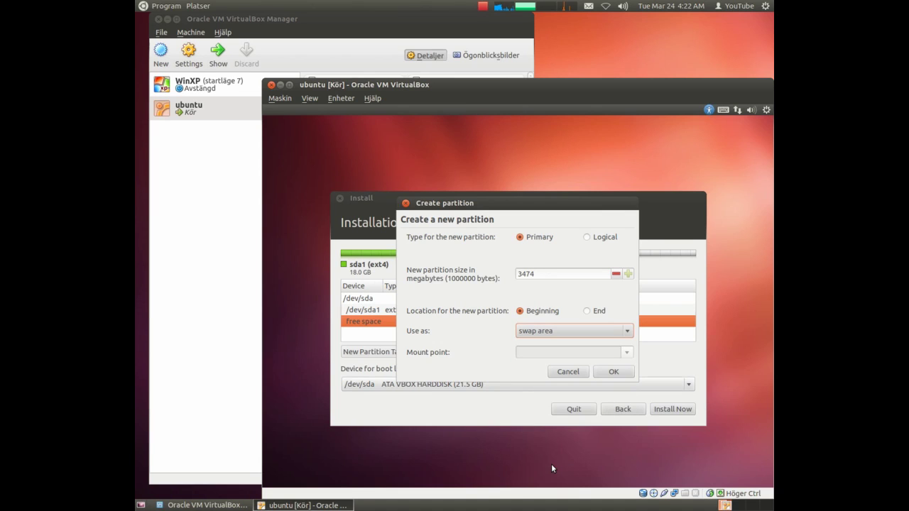
{"action": "left_click", "coordinate": [615, 373]}
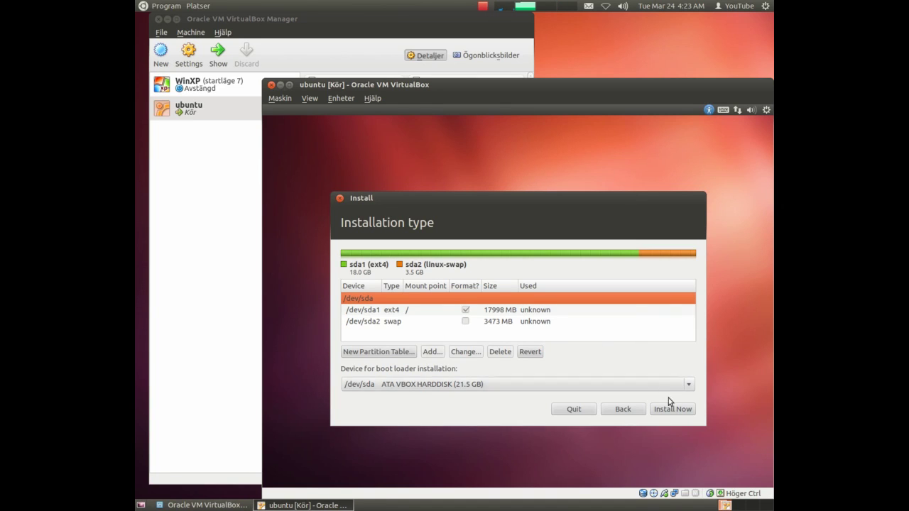
Install with this partition layout and accept Stockholm as the location.
{"action": "left_click", "coordinate": [680, 414]}
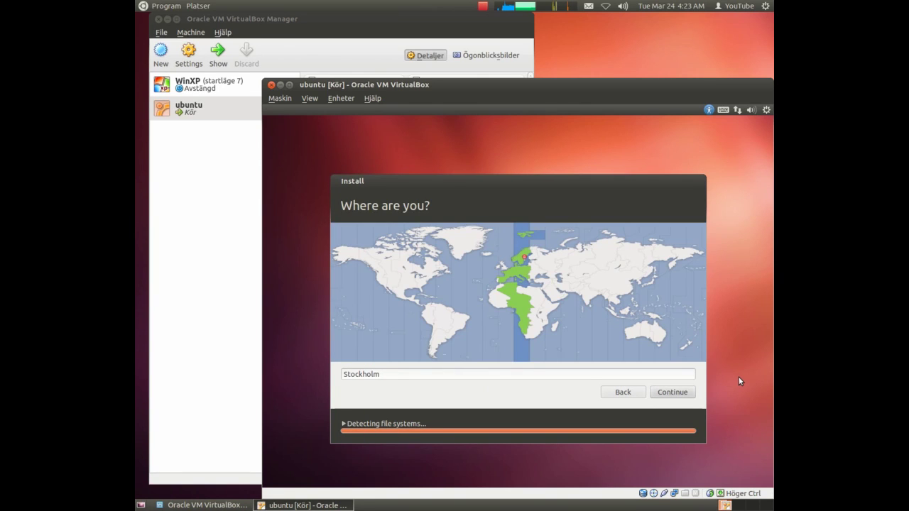
{"action": "left_click", "coordinate": [677, 395]}
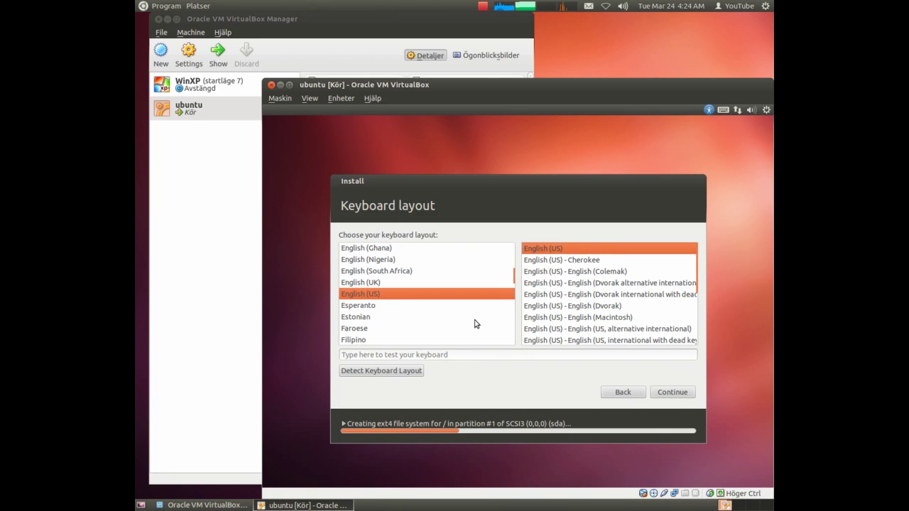
Choose the Swedish keyboard layout and continue.
{"action": "left_click_drag", "start_coordinate": [512, 289], "coordinate": [516, 328]}
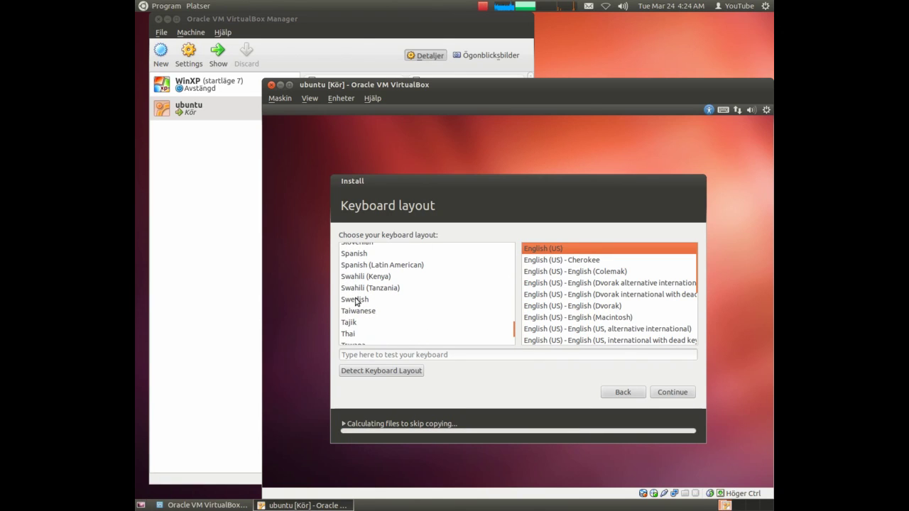
{"action": "left_click", "coordinate": [356, 300]}
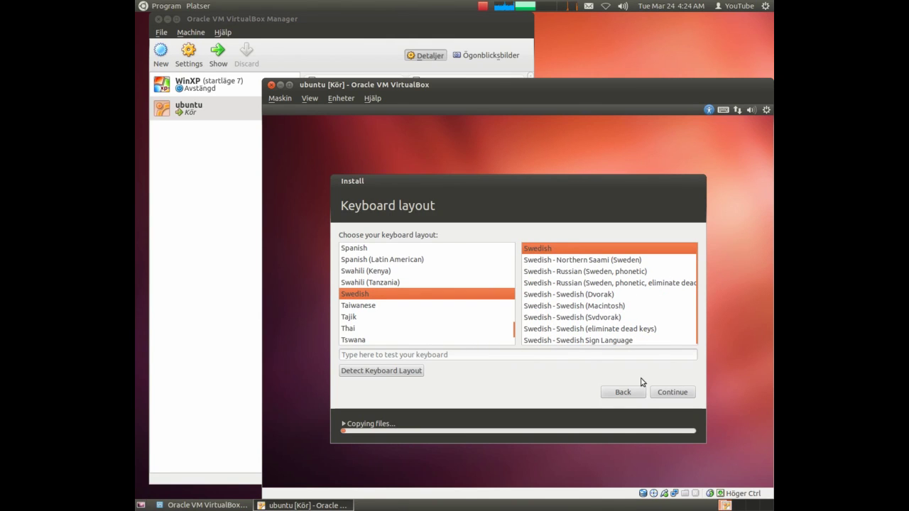
{"action": "left_click", "coordinate": [664, 394]}
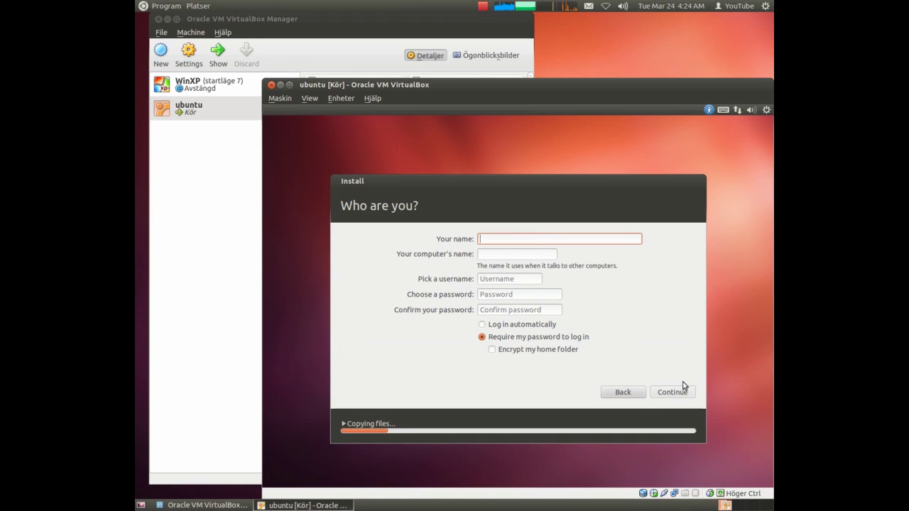
Enter the user's name and set the computer name to myc.
{"action": "type", "text": "my"}
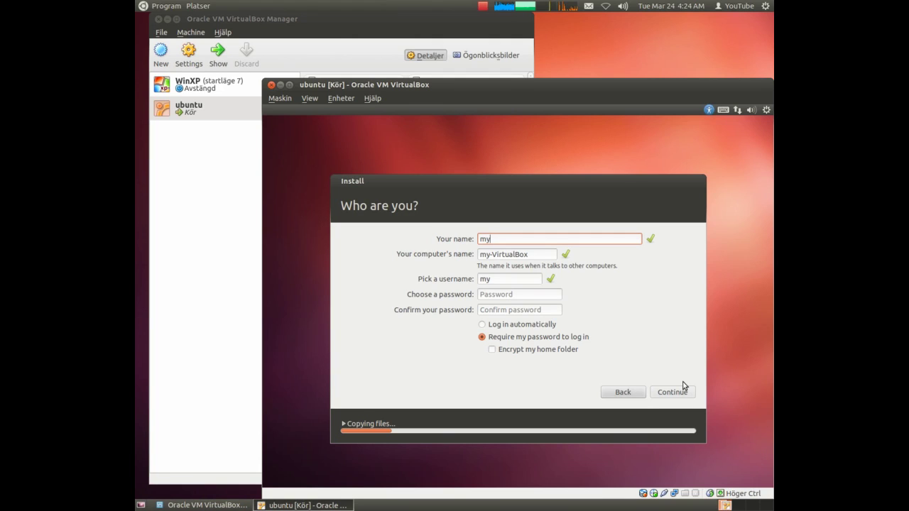
{"action": "type", "text": "C"}
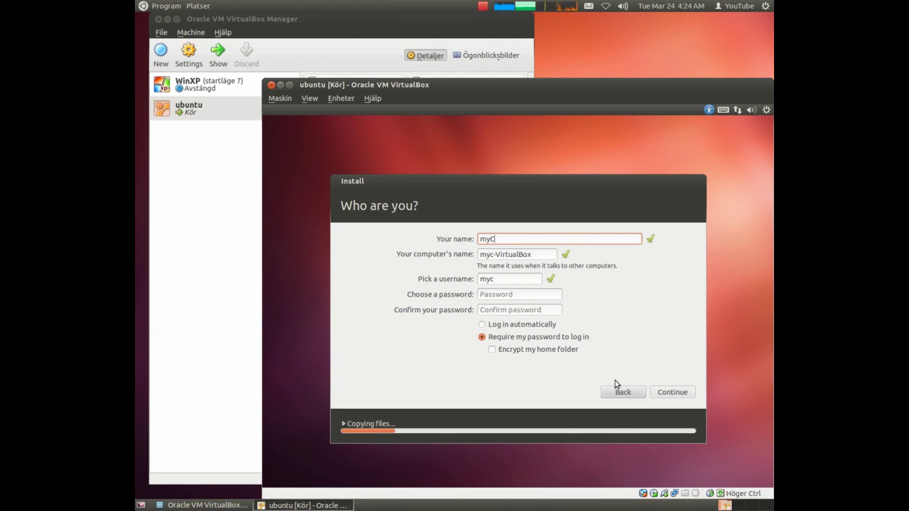
{"action": "key", "text": "BackSpace"}
{"action": "key", "text": "BackSpace"}
{"action": "key", "text": "BackSpace"}
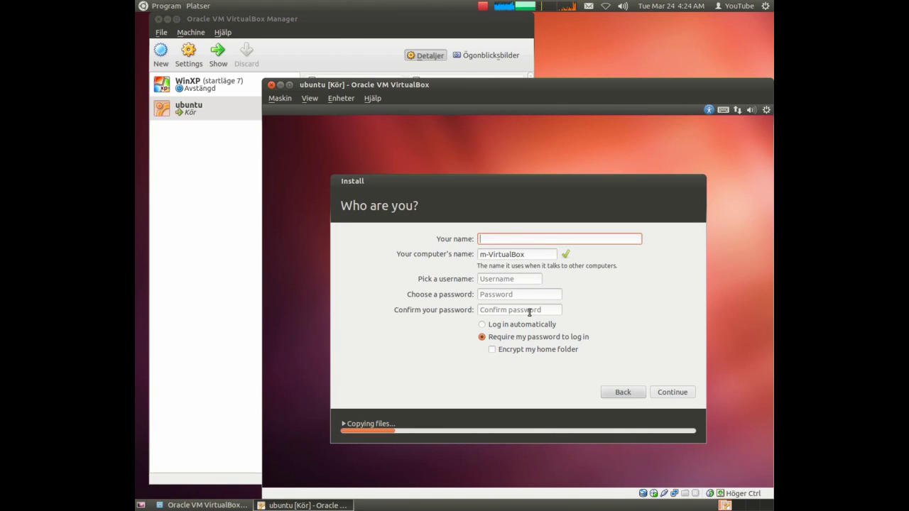
{"action": "type", "text": "name"}
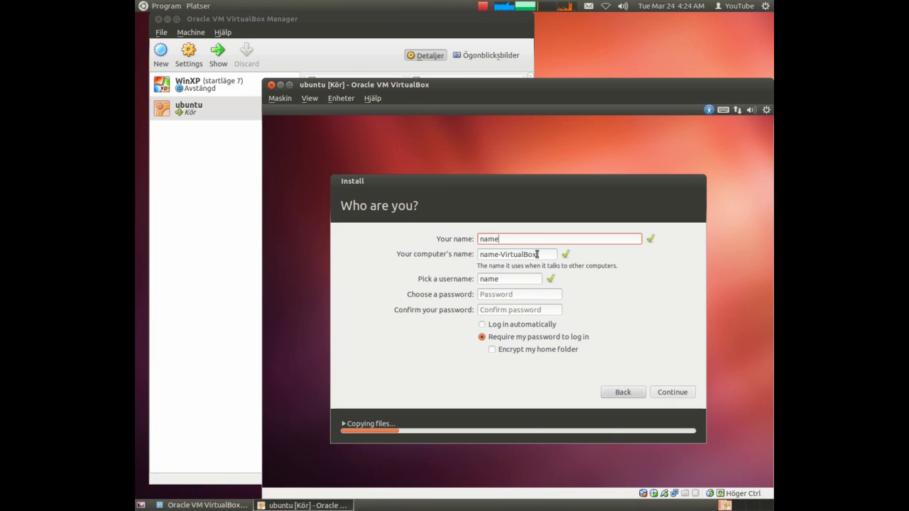
{"action": "left_click_drag", "start_coordinate": [537, 254], "coordinate": [477, 258]}
{"action": "type", "text": "m"}
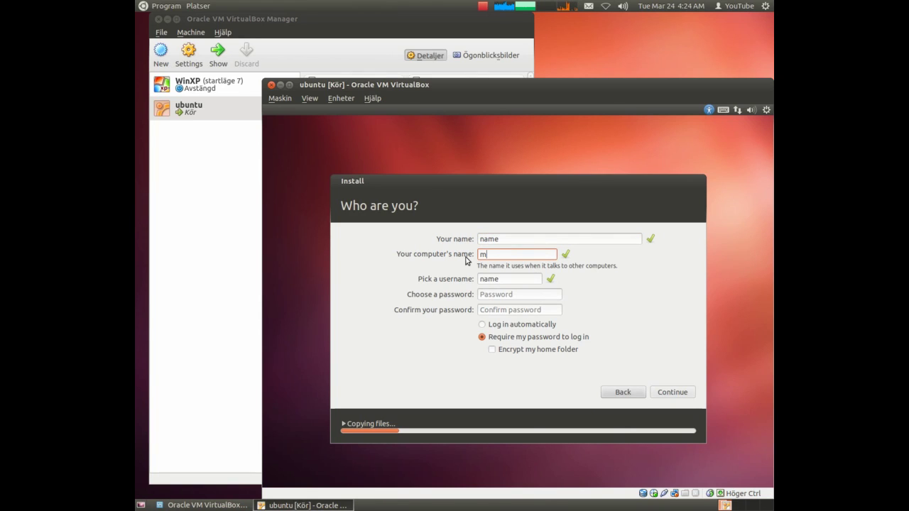
{"action": "type", "text": "yc"}
Enter and confirm the account password, then continue the installation.
{"action": "left_click", "coordinate": [528, 297]}
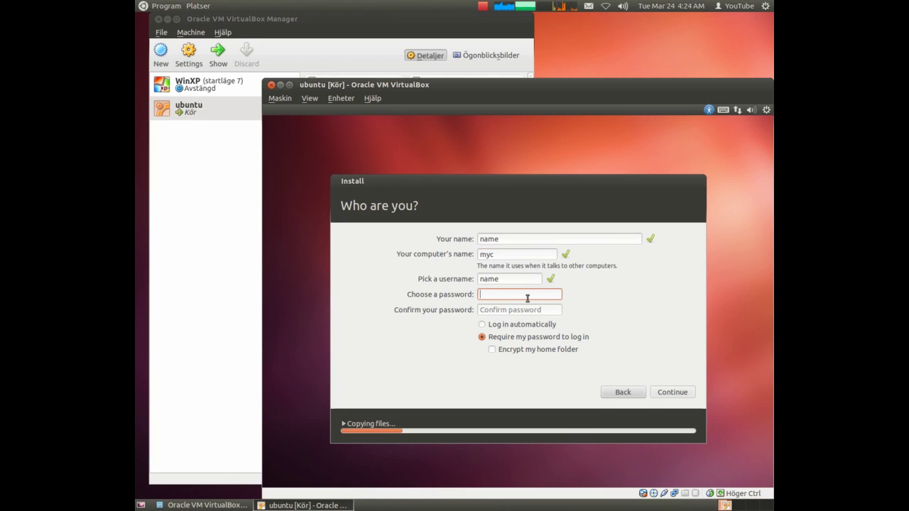
{"action": "type", "text": "12345678"}
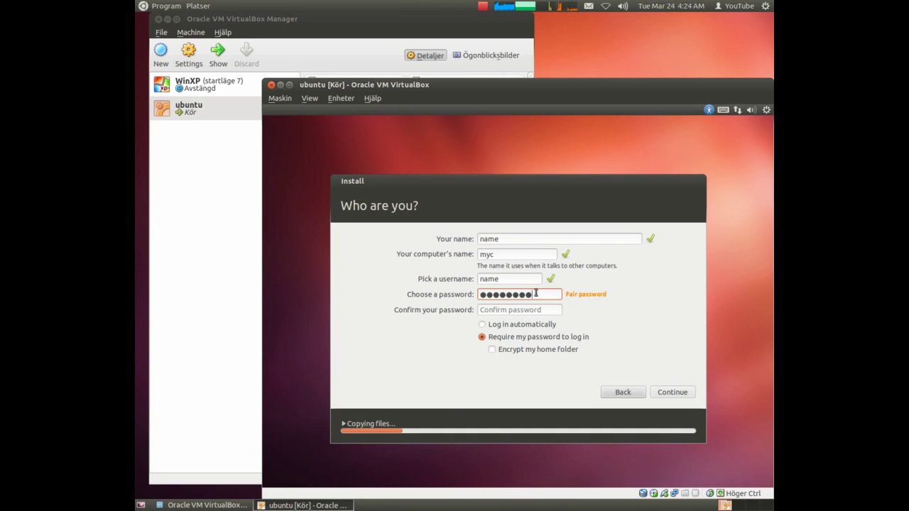
{"action": "left_click", "coordinate": [519, 312]}
{"action": "type", "text": "12345678"}
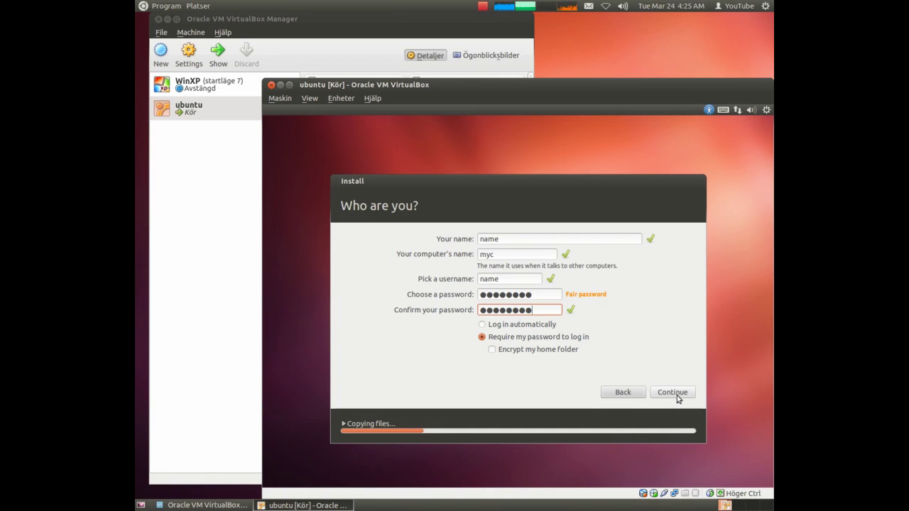
{"action": "left_click", "coordinate": [677, 395]}
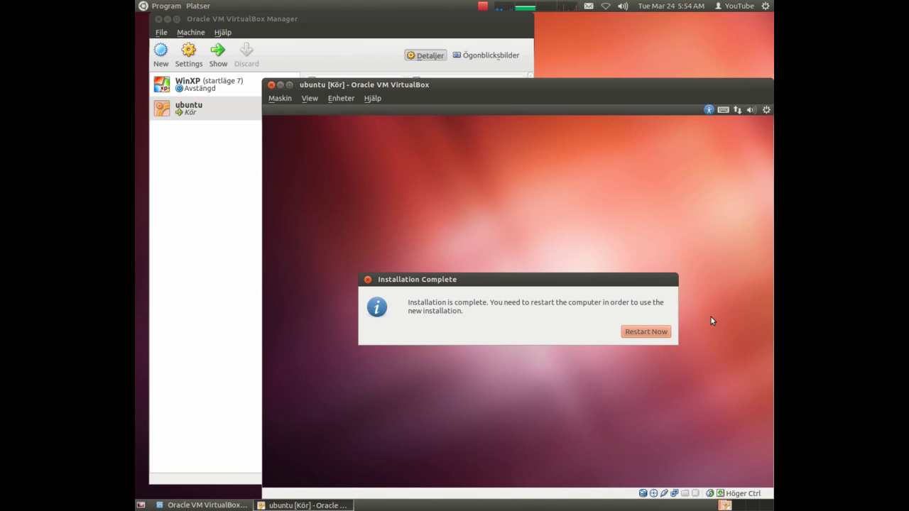
Restart, swap the ISO for the host drive in the virtual CD/DVD drive, and continue rebooting.
{"action": "left_click", "coordinate": [661, 335]}
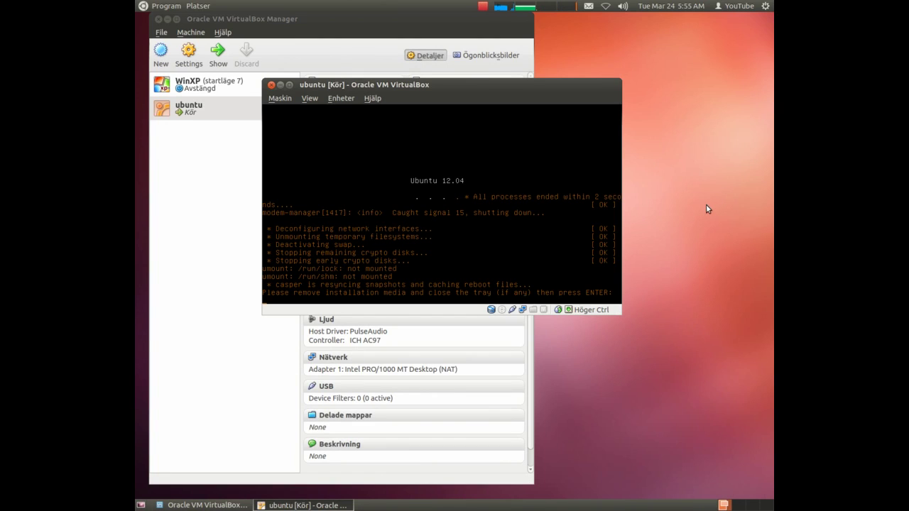
{"action": "left_click", "coordinate": [332, 100]}
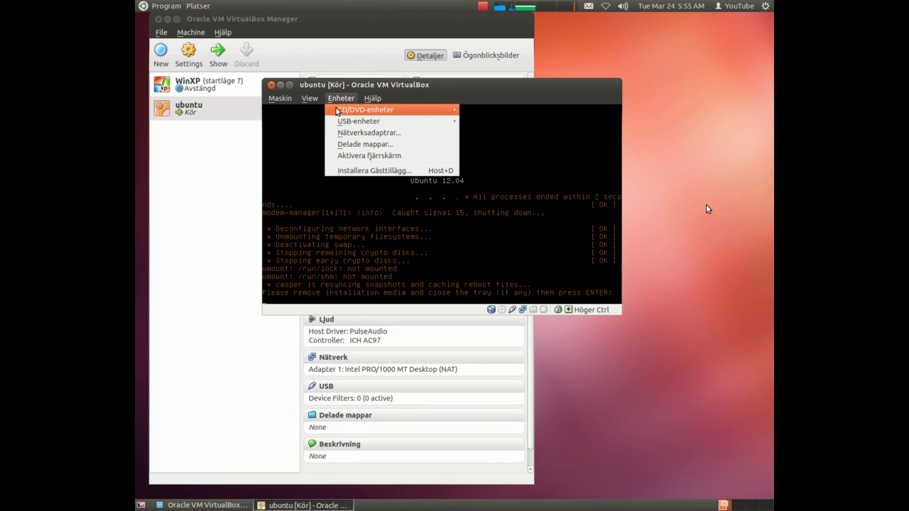
{"action": "mouse_move", "coordinate": [351, 113]}
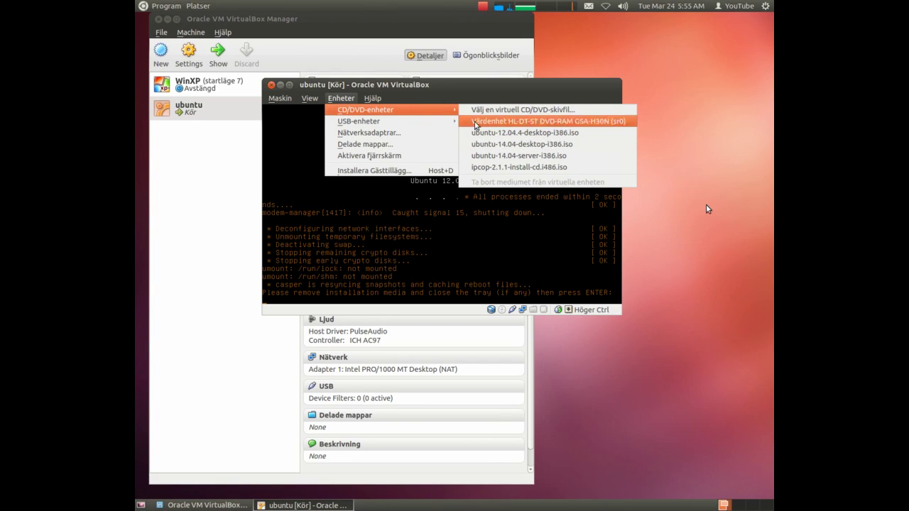
{"action": "left_click", "coordinate": [487, 97]}
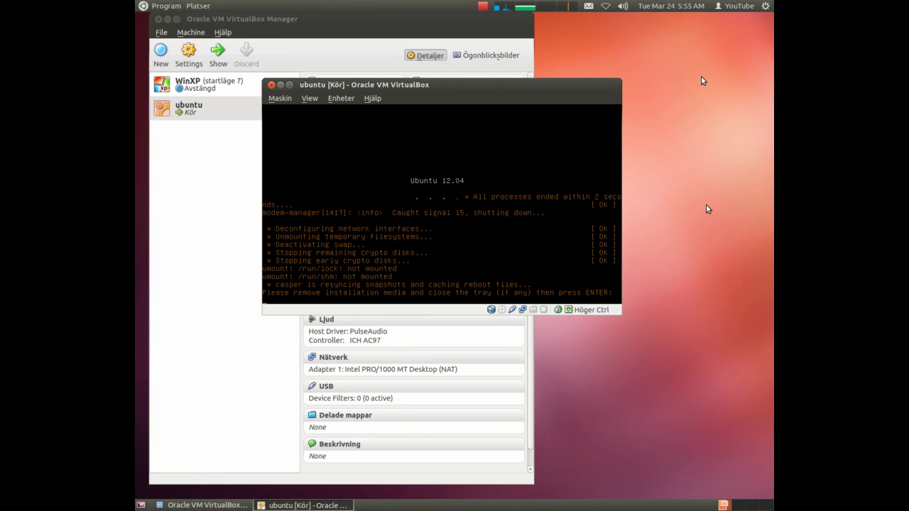
{"action": "key", "text": "Return"}
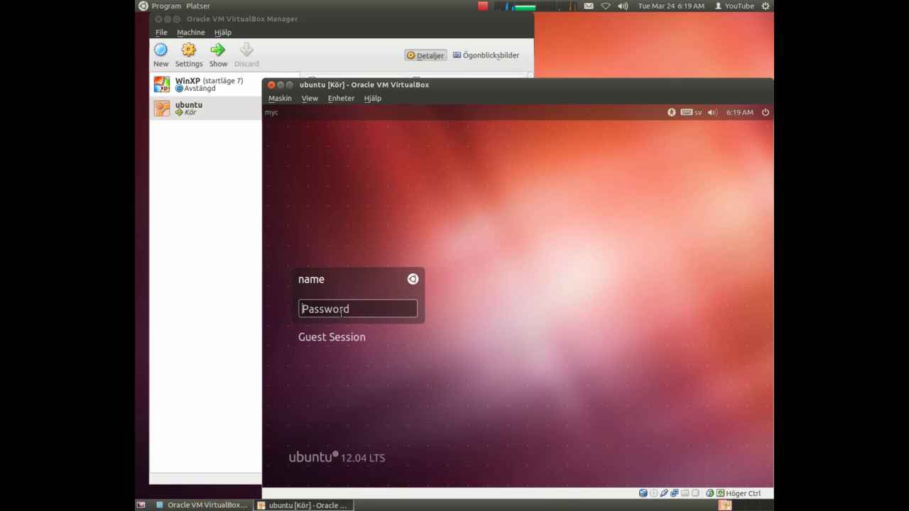
Enter the account password at the Ubuntu 12.04 login screen and submit it.
{"action": "type", "text": "********"}
{"action": "key", "text": "Return"}
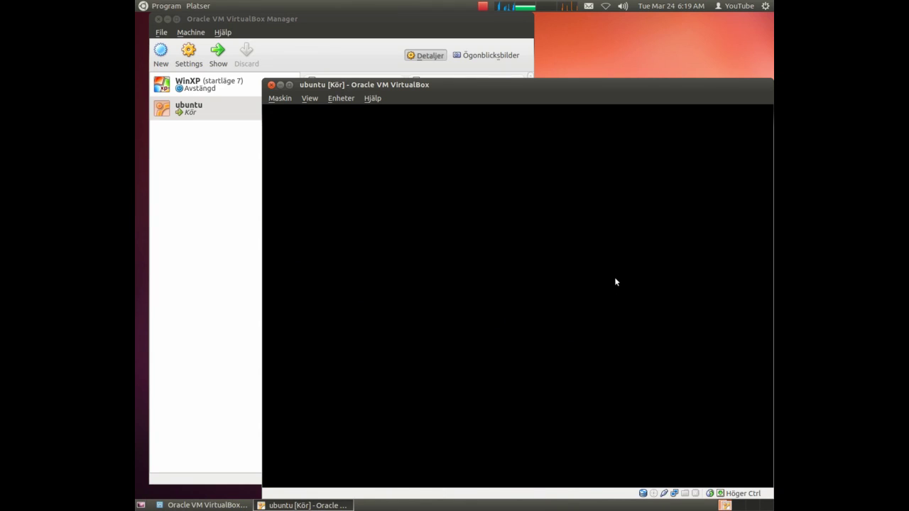